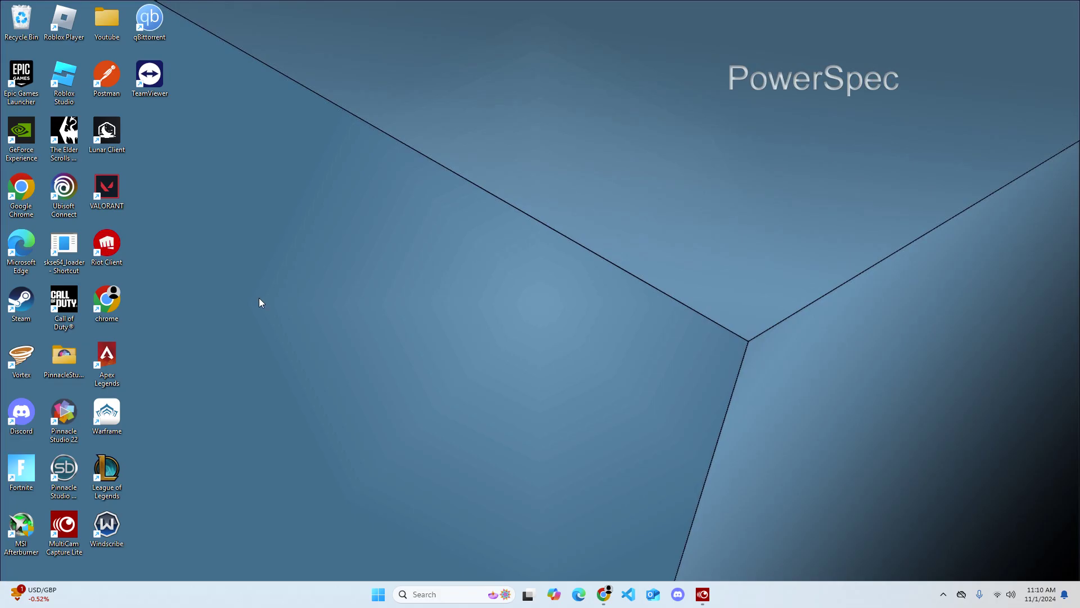
# Step: Launch Steam as administrator from its desktop shortcut, opening the Call of Duty library page
pyautogui.rightClick(21, 304)
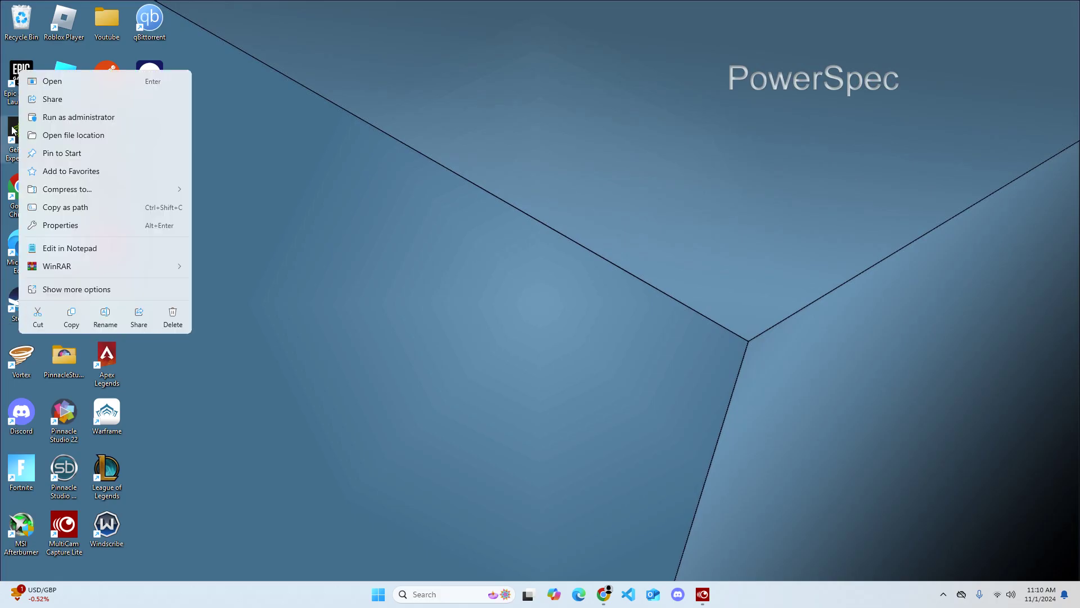
pyautogui.click(310, 126)
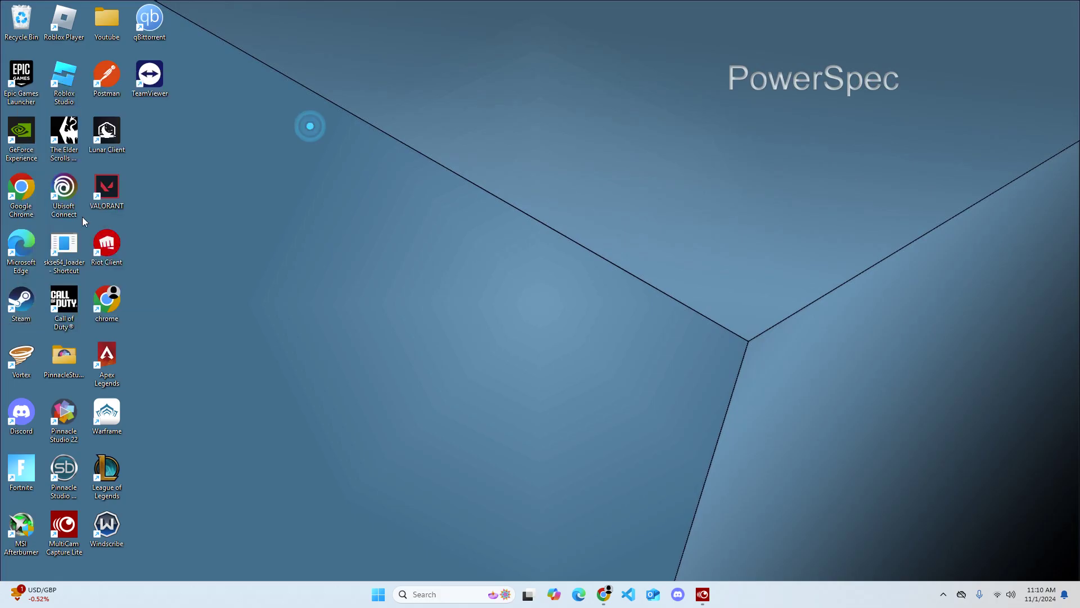
pyautogui.doubleClick(23, 306)
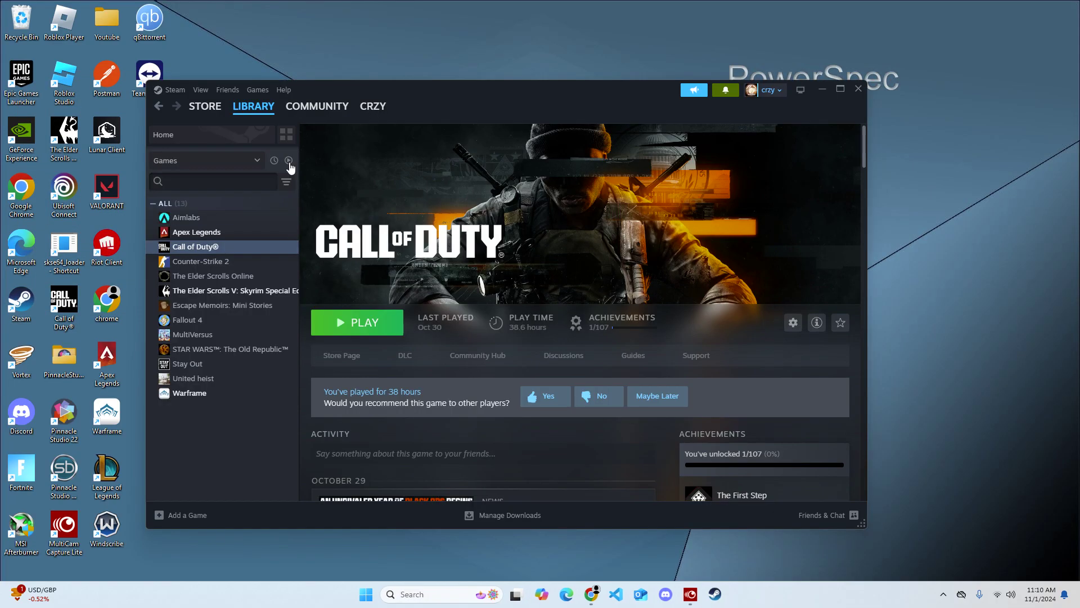
# Step: Open the Properties window for Call of Duty from the Steam library list
pyautogui.moveTo(420, 106); pyautogui.dragTo(449, 89)
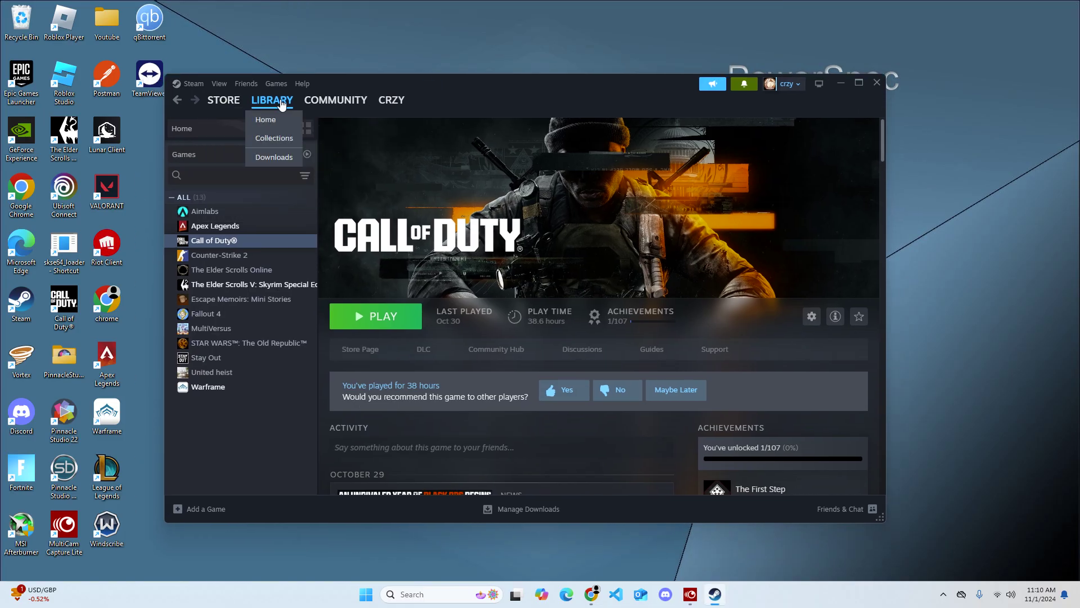
pyautogui.rightClick(208, 240)
pyautogui.moveTo(233, 307)
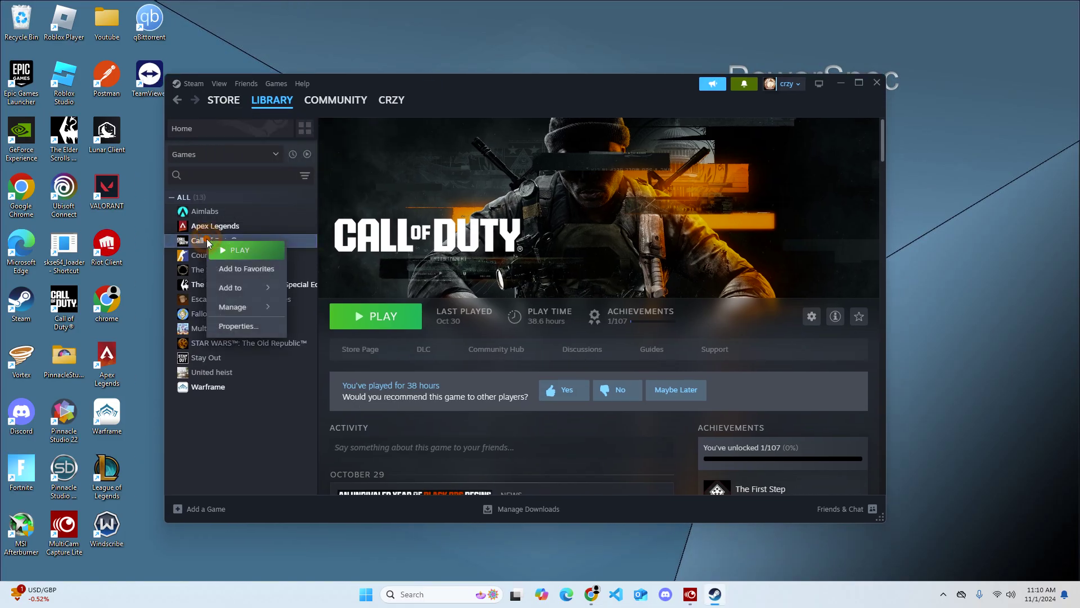
pyautogui.click(224, 325)
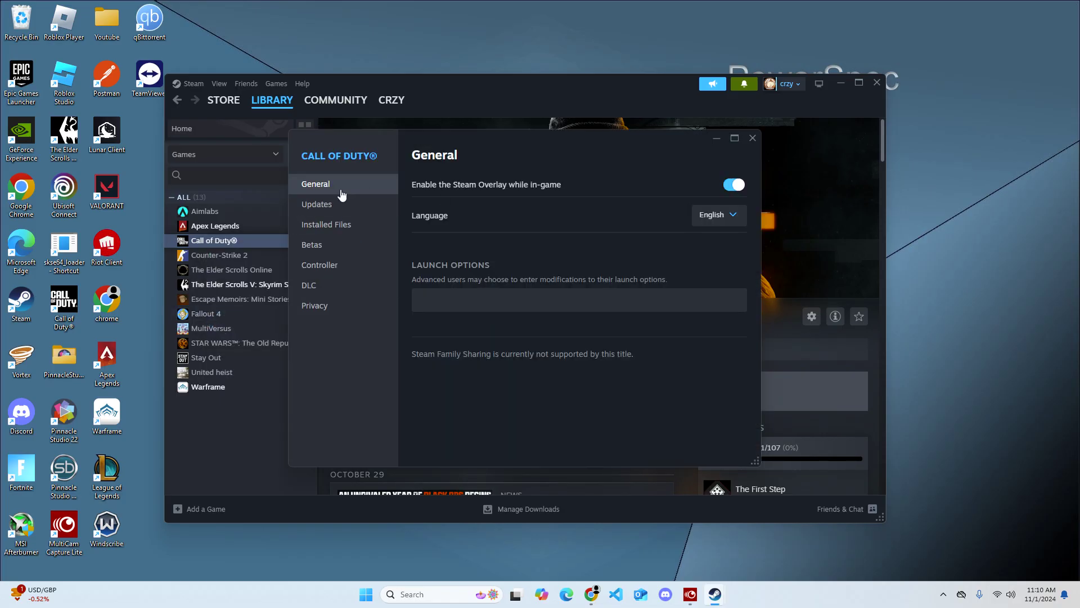
# Step: View Call of Duty's Installed Files settings, then close Properties and minimize Steam
pyautogui.click(315, 228)
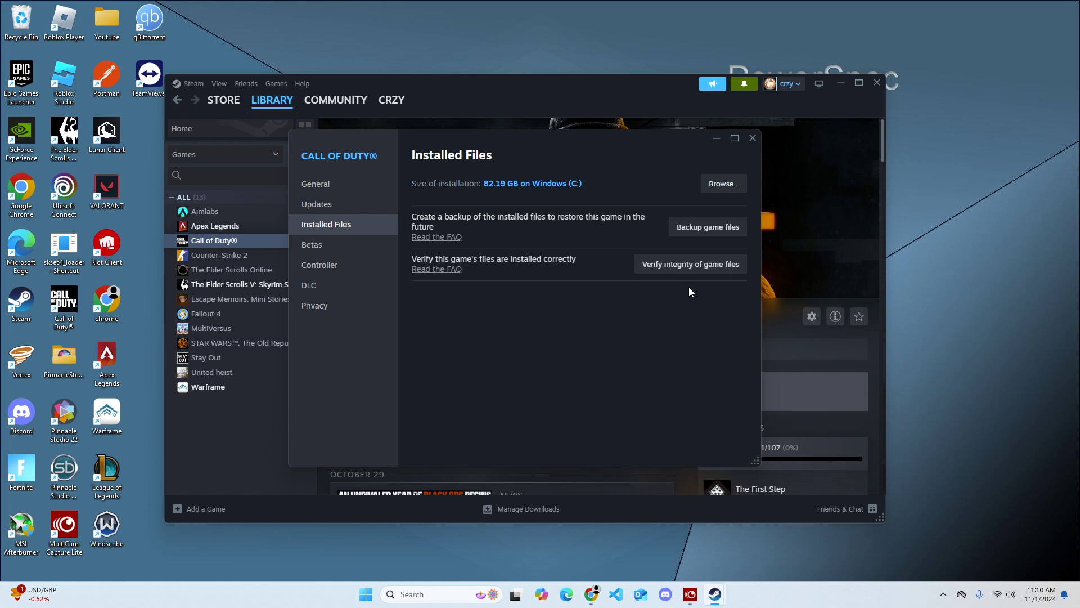
pyautogui.click(750, 139)
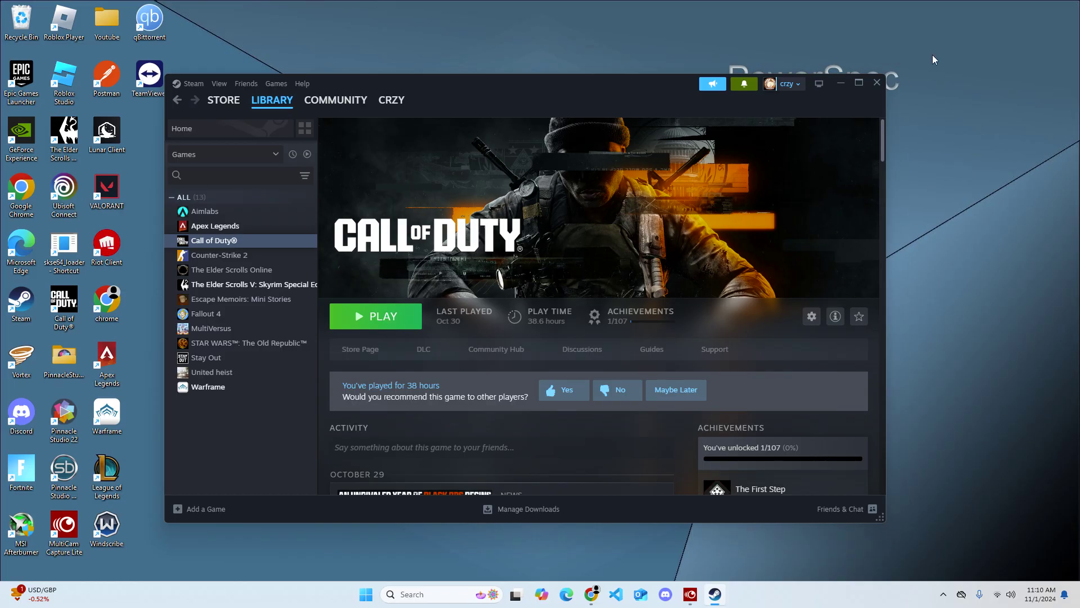
pyautogui.click(841, 84)
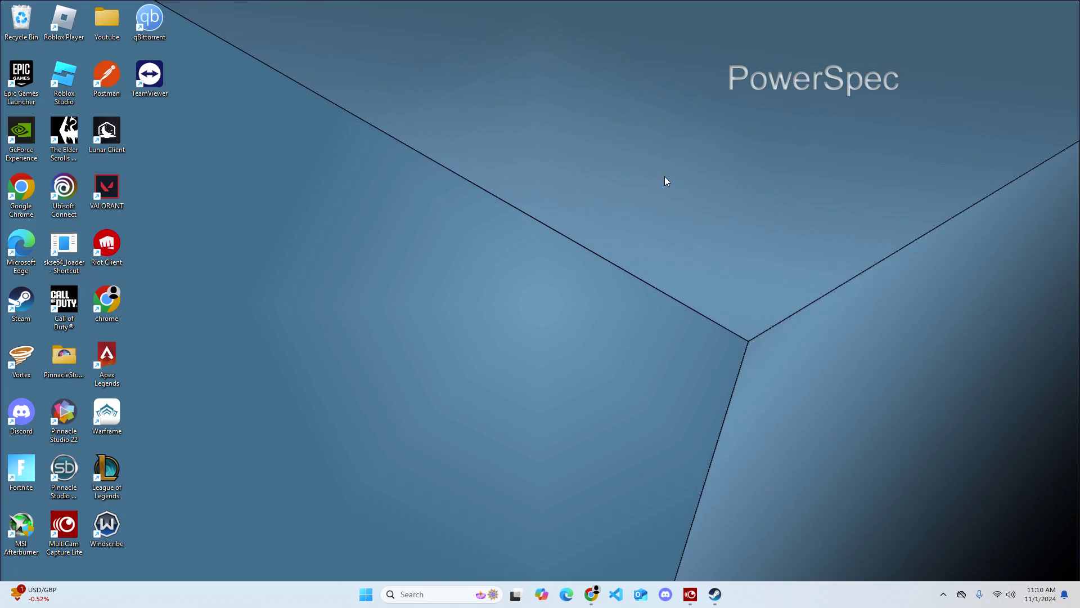